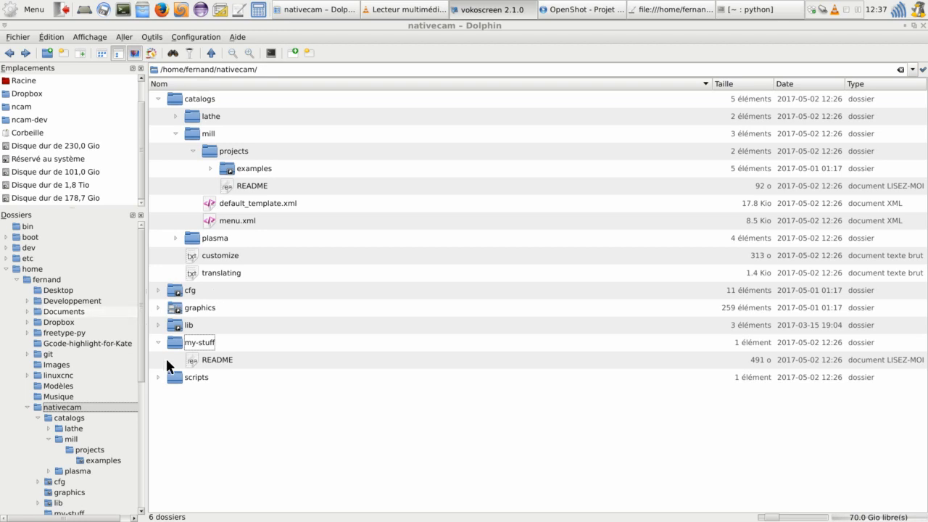
- Examine the my-stuff folder in nativecam, and the mill.ini configuration in Kate
left_click(199, 340)
left_click(174, 339)
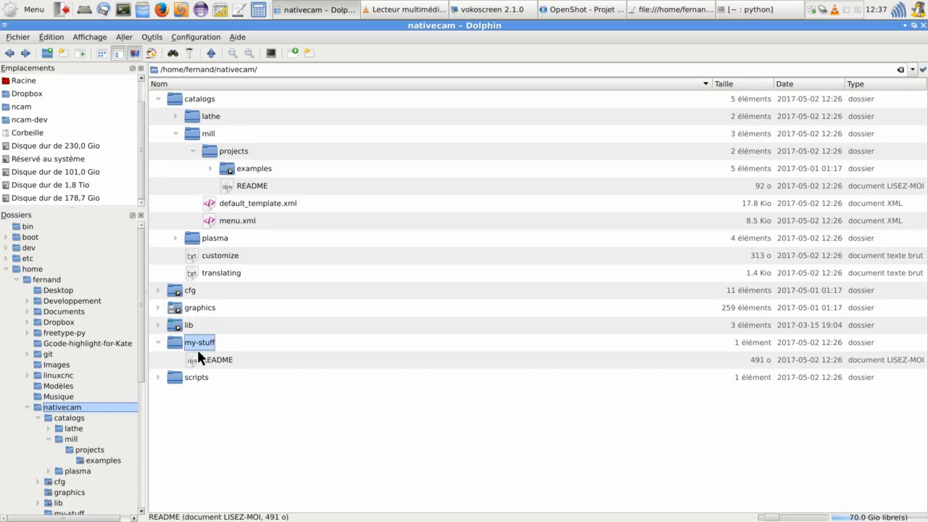
left_click(673, 9)
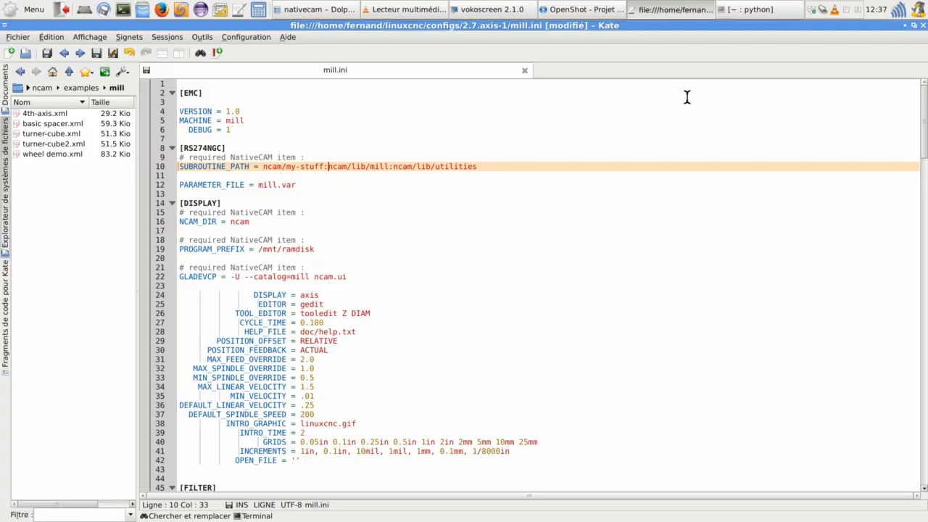
- Switch back to Dolphin and examine the mill catalog's projects/examples folder and the translating text file
left_click(299, 13)
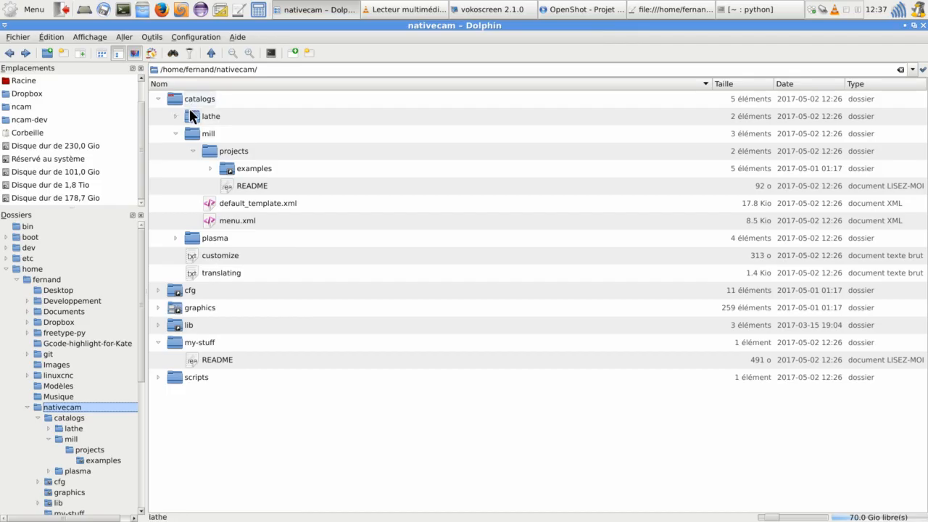
left_click(208, 149)
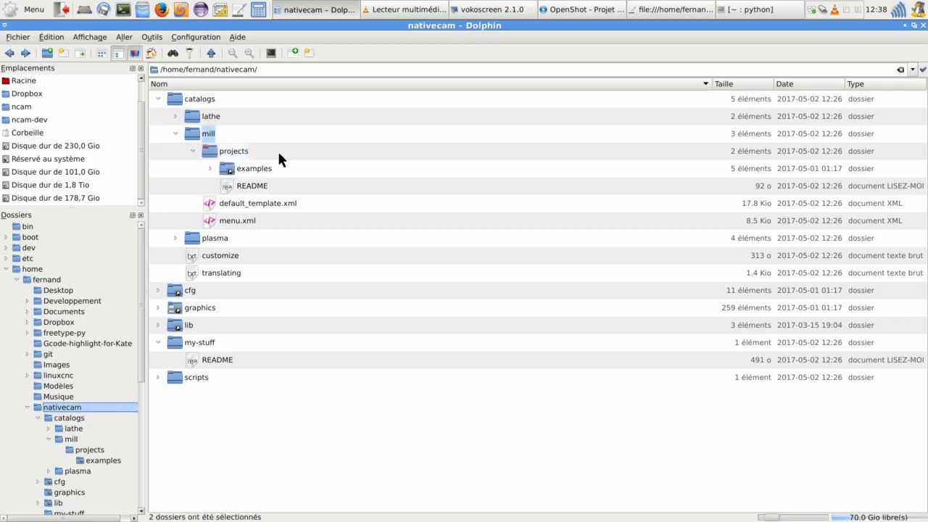
left_click(244, 167)
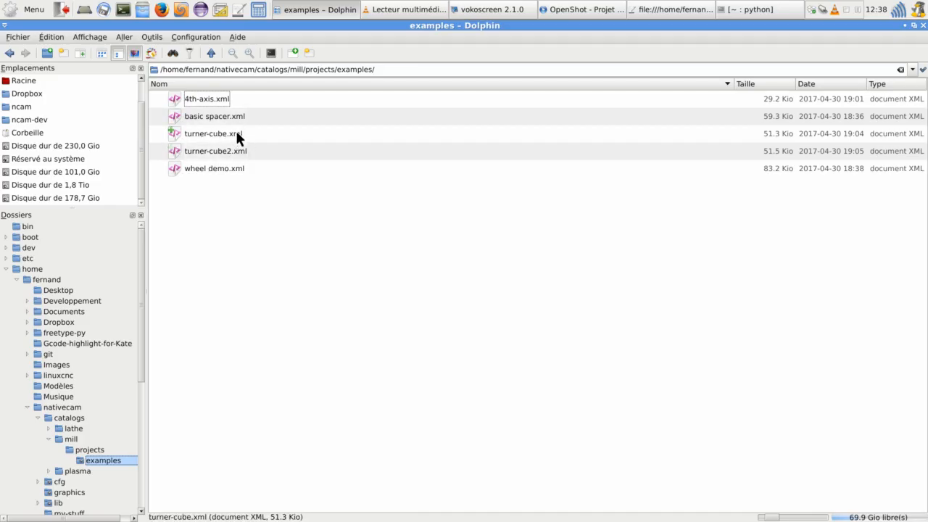
left_click(9, 54)
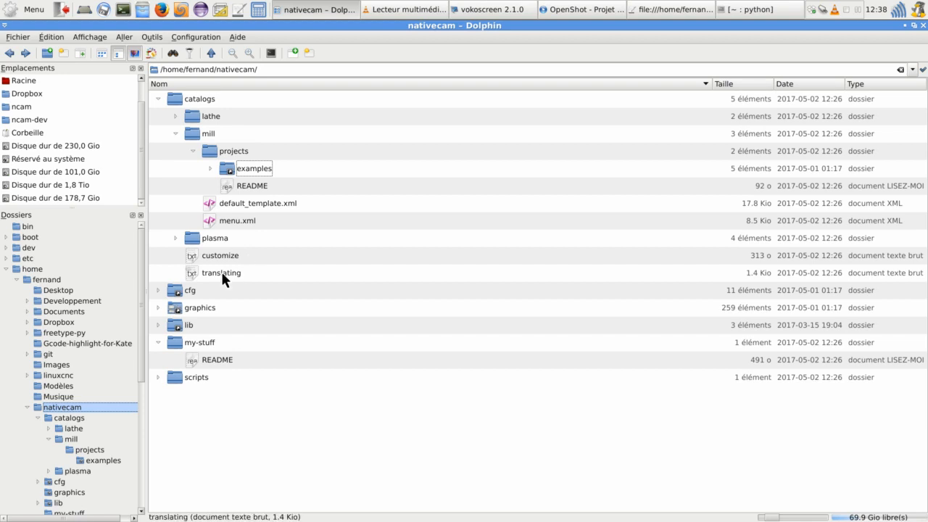
left_click(220, 273)
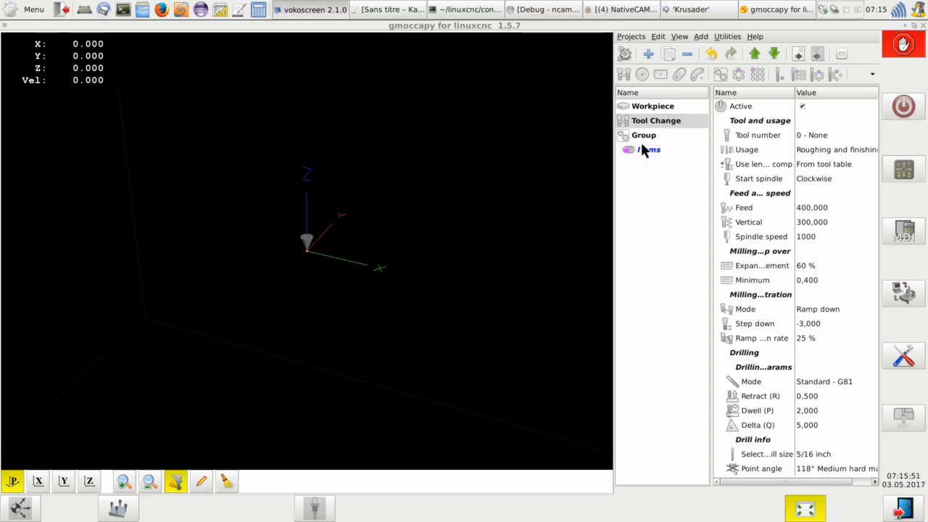
- Examine the Group, its Items and the Tool Change entry in the project tree
left_click(628, 140)
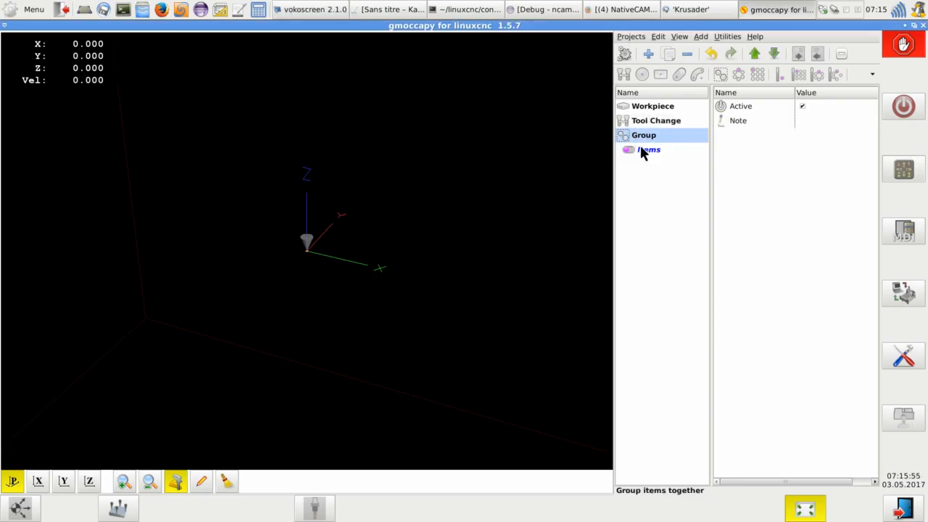
left_click(643, 150)
left_click(645, 135)
left_click(656, 122)
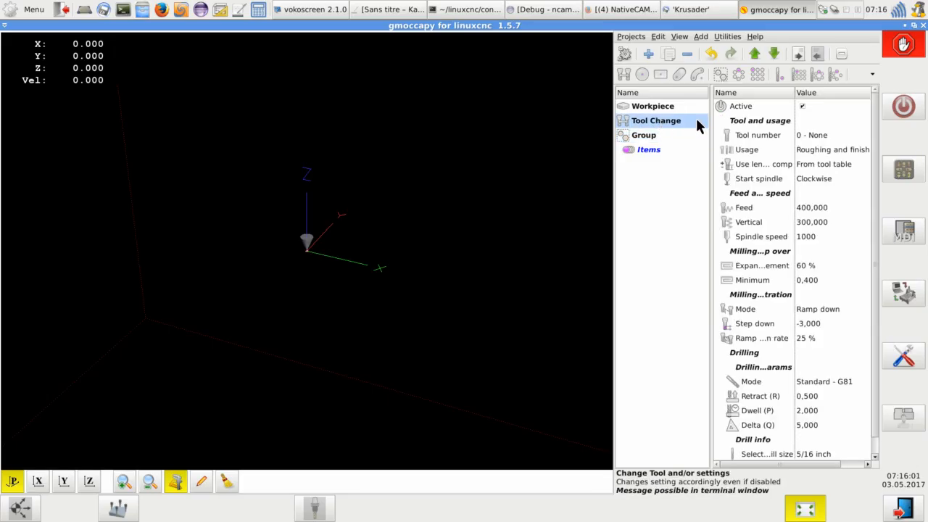
- Collapse the Tool and usage and Feed and speed groups of Tool Change, and expand Feed and speed again
double_click(757, 122)
double_click(758, 135)
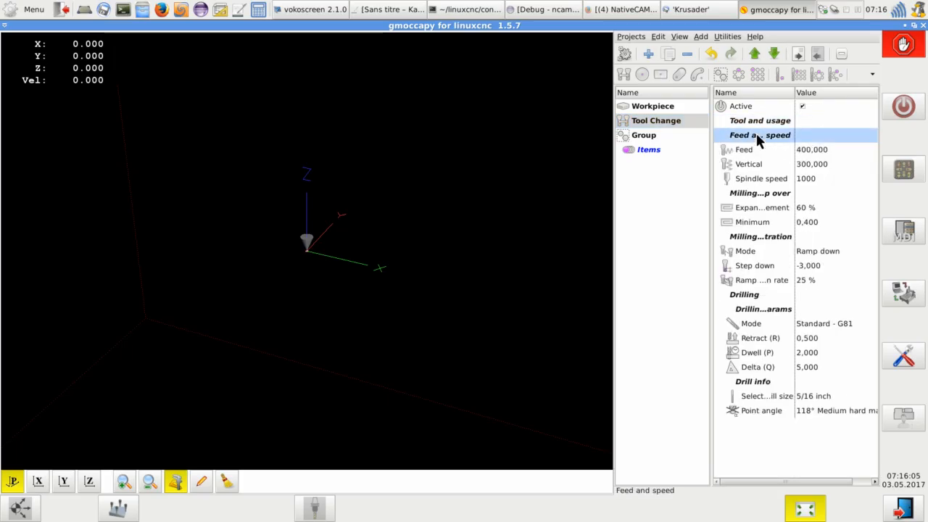
double_click(747, 151)
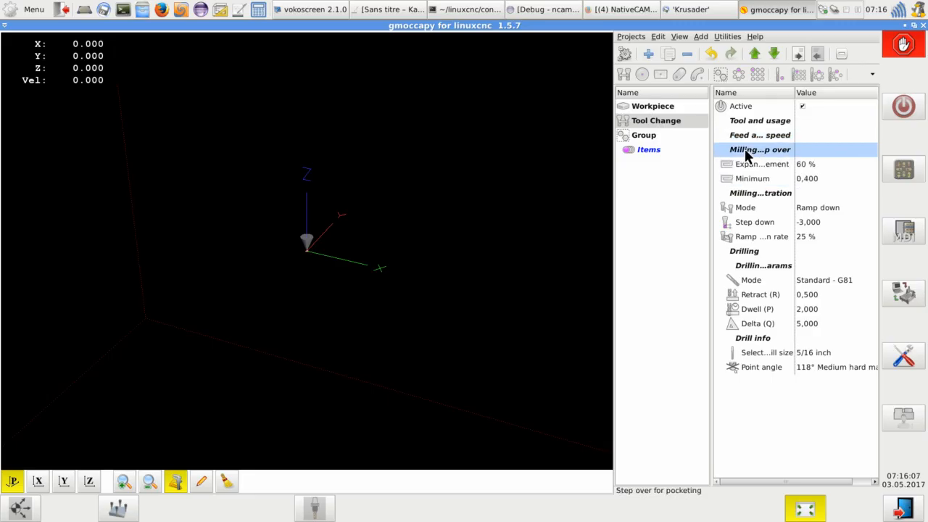
left_click(757, 136)
double_click(757, 135)
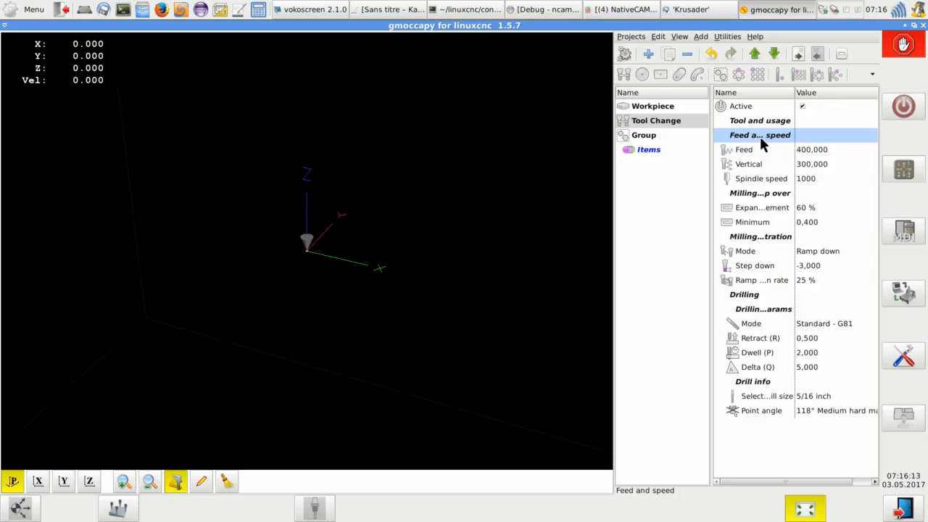
- Widen the Name column of the Tool Change parameter list slightly
mouse_move(796, 92)
left_mouse_down()
mouse_move(832, 92)
mouse_move(791, 92)
mouse_move(805, 93)
left_mouse_up()
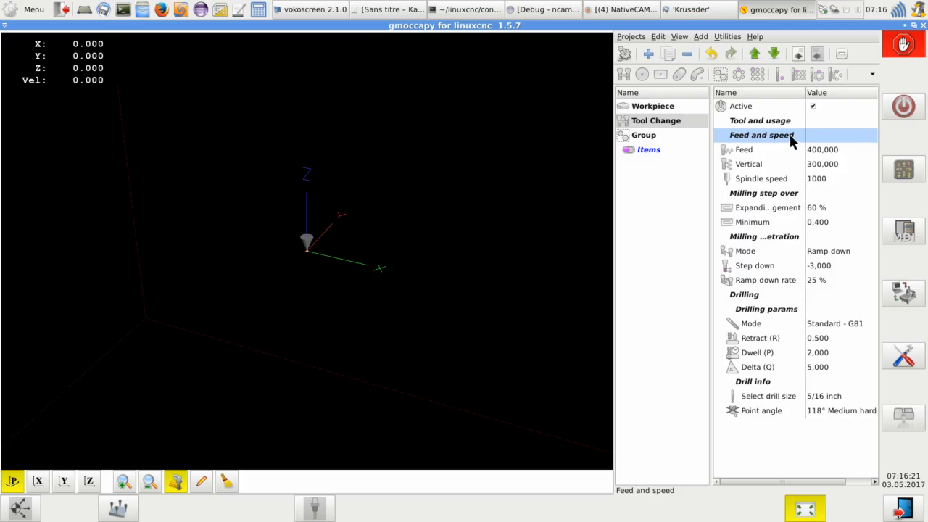
left_click_drag(805, 93, 803, 93)
- Examine the Display and General settings in the NativeCAM preferences, including the Name column ellipsize options, and close them without saving
left_click(728, 37)
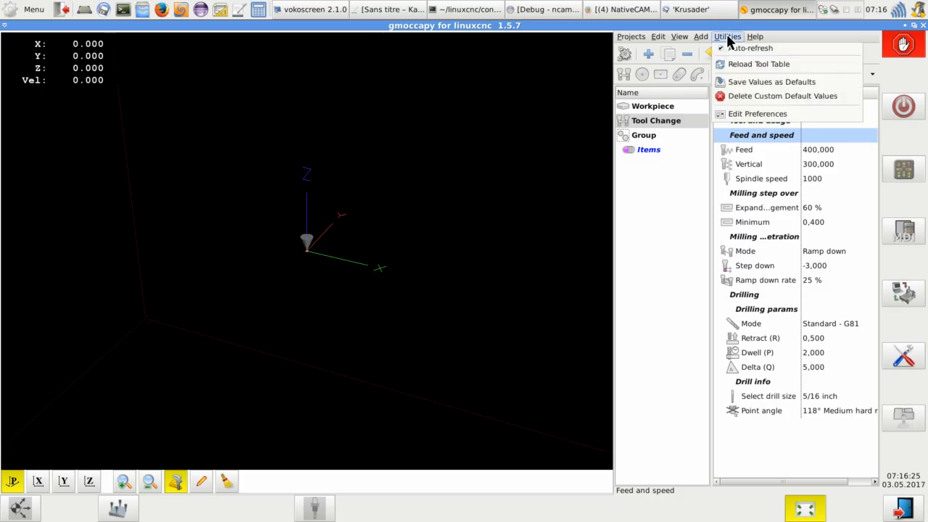
left_click(735, 113)
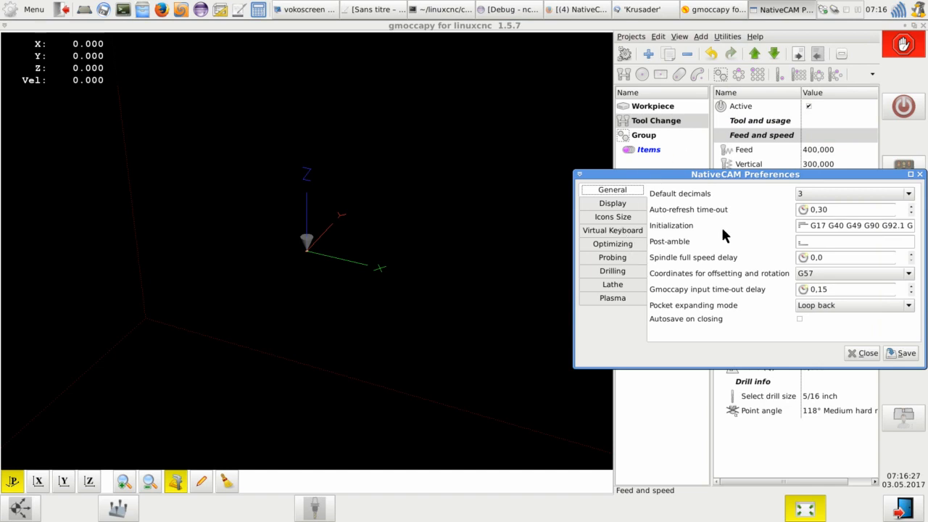
left_click(613, 204)
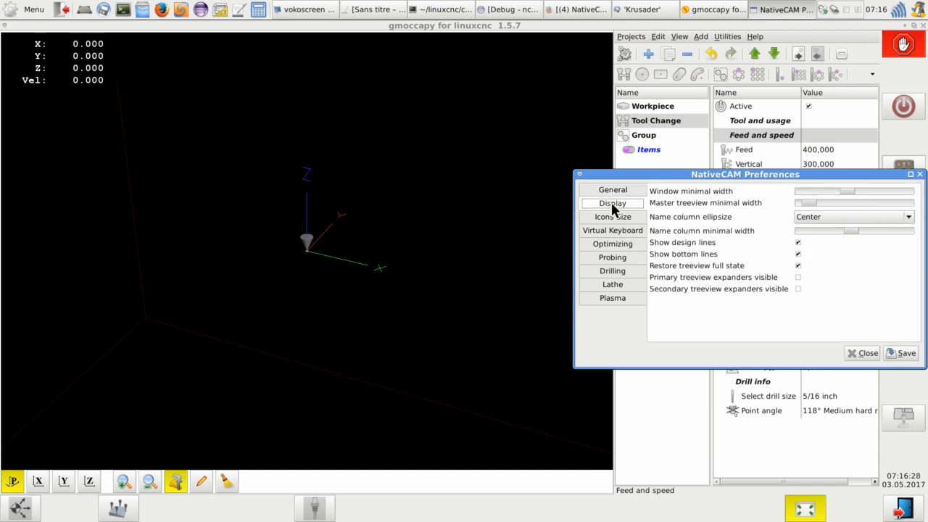
left_click(834, 216)
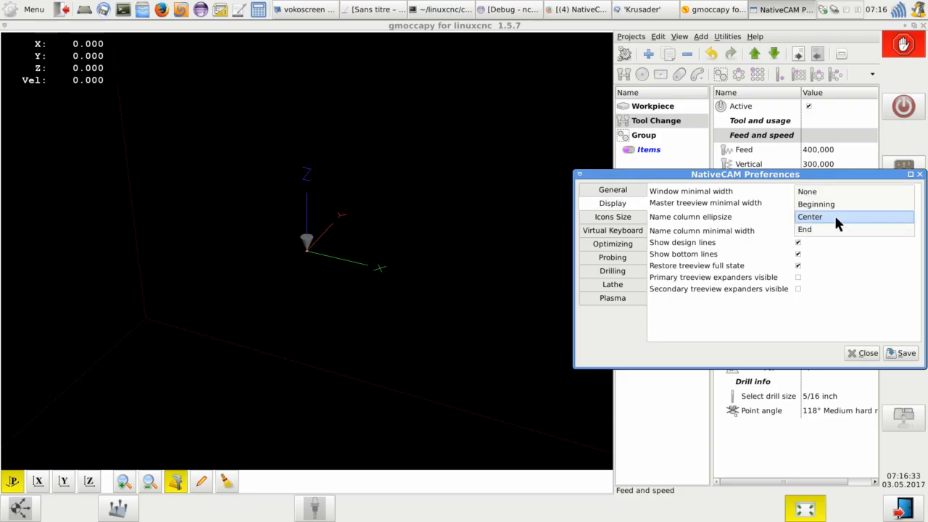
left_click(725, 207)
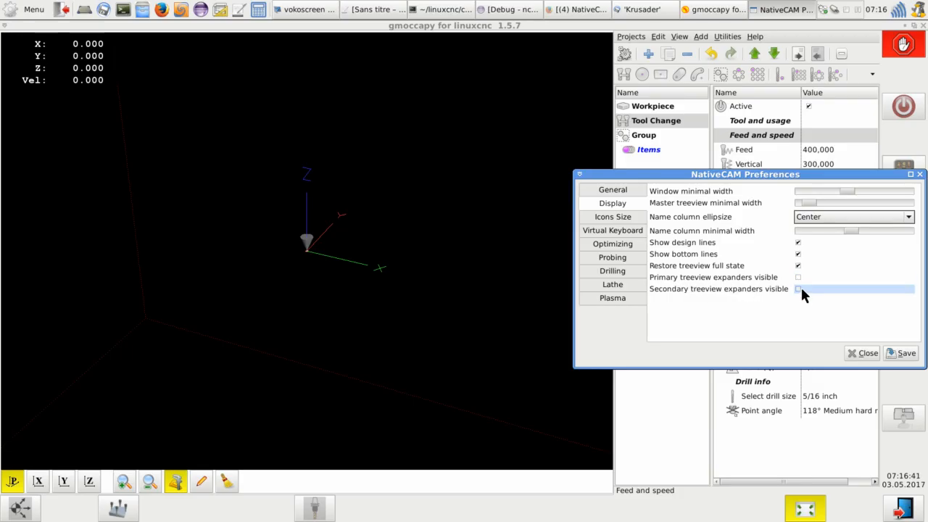
left_click(611, 190)
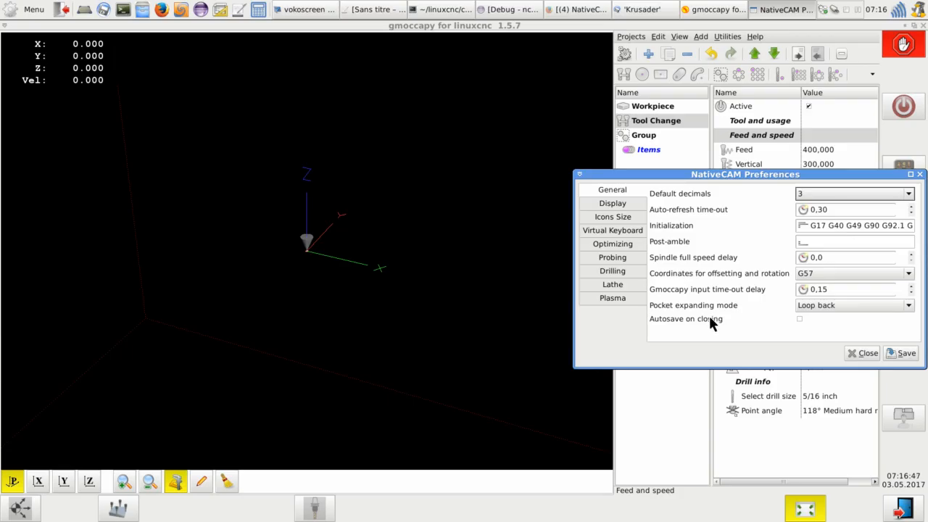
left_click(854, 351)
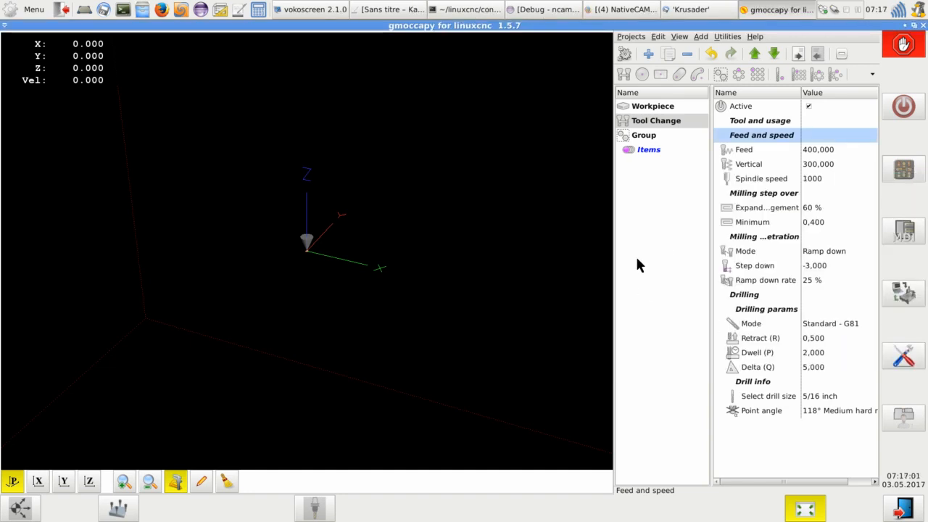
- Expand the Tool and usage group of Tool Change and hide the Drilling group
left_click(763, 123)
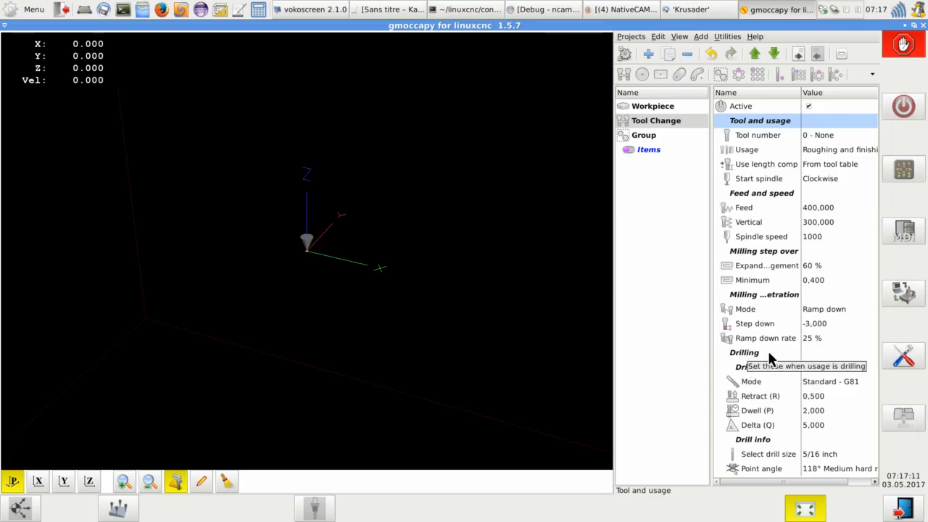
right_click(752, 124)
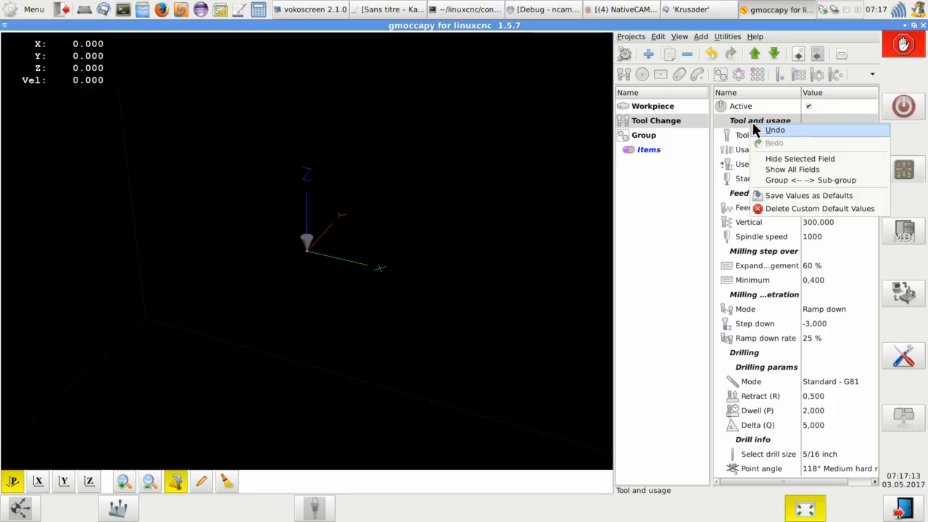
left_click(755, 357)
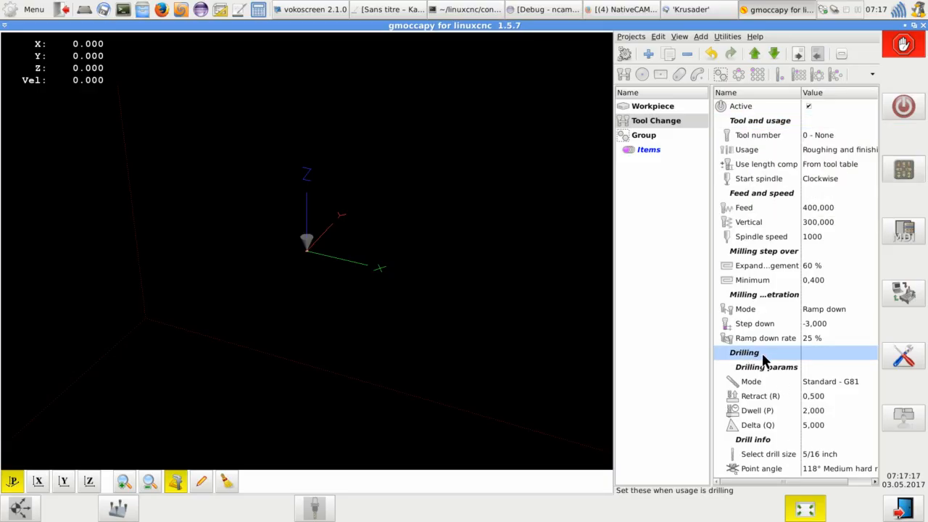
right_click(757, 356)
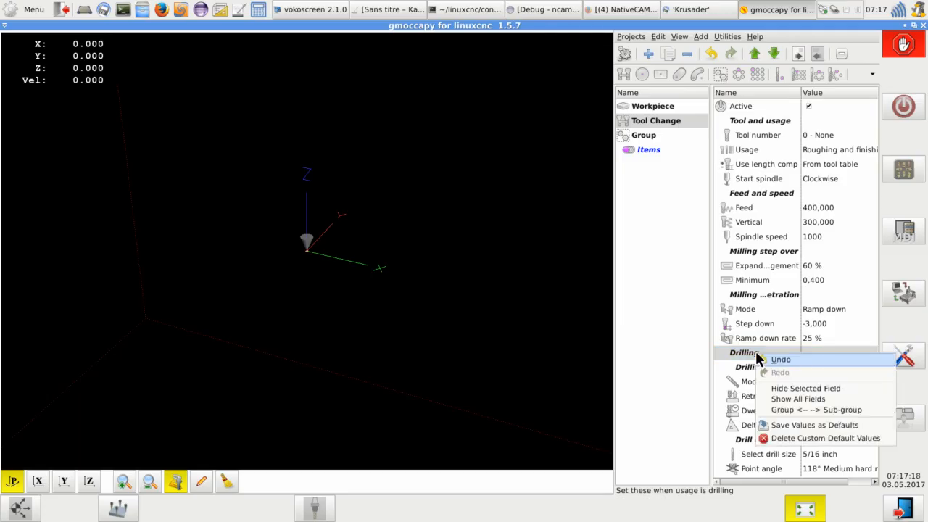
left_click(790, 389)
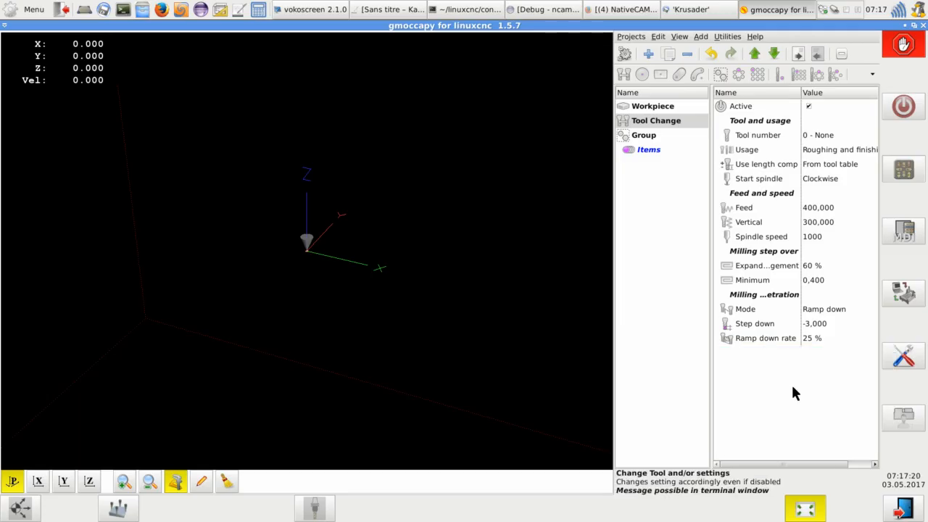
- Show all fields of Tool Change and hide the Threading group
right_click(757, 360)
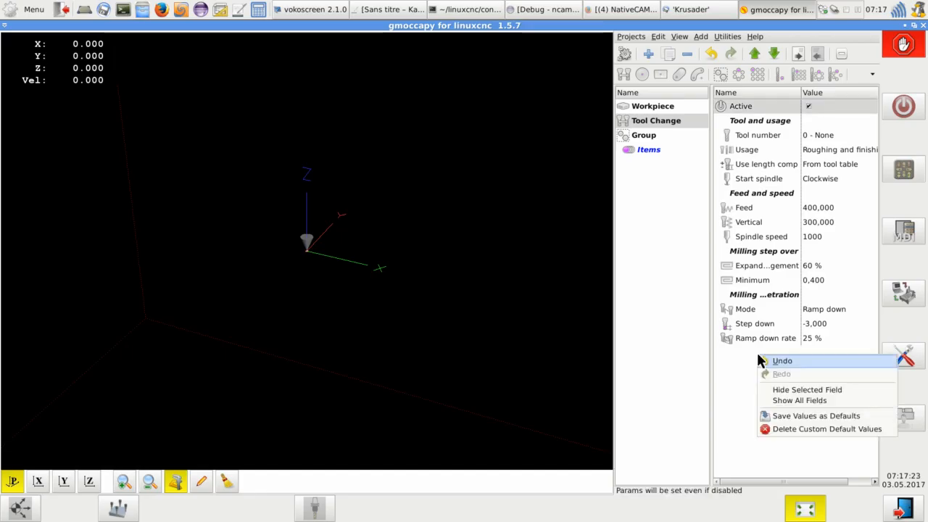
left_click(794, 398)
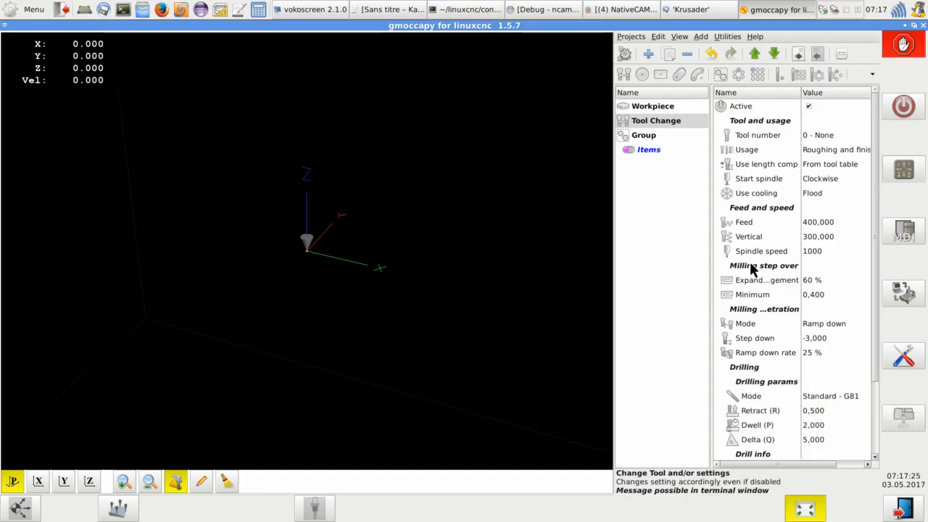
scroll(751, 270, "down", 2)
left_click(750, 412)
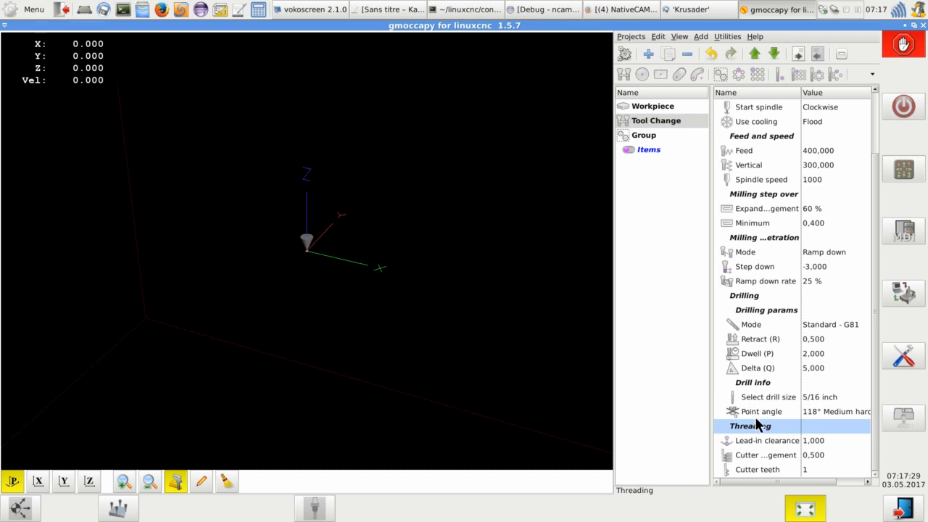
right_click(756, 434)
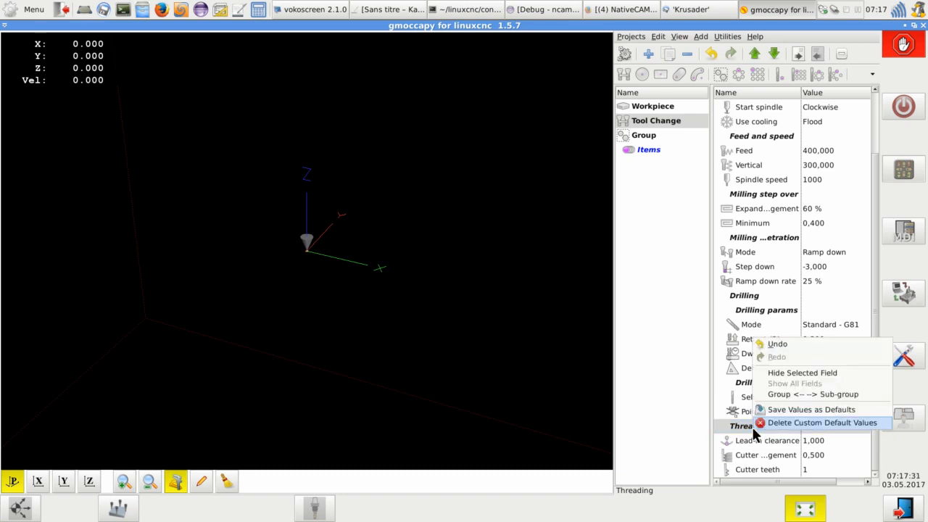
left_click(802, 372)
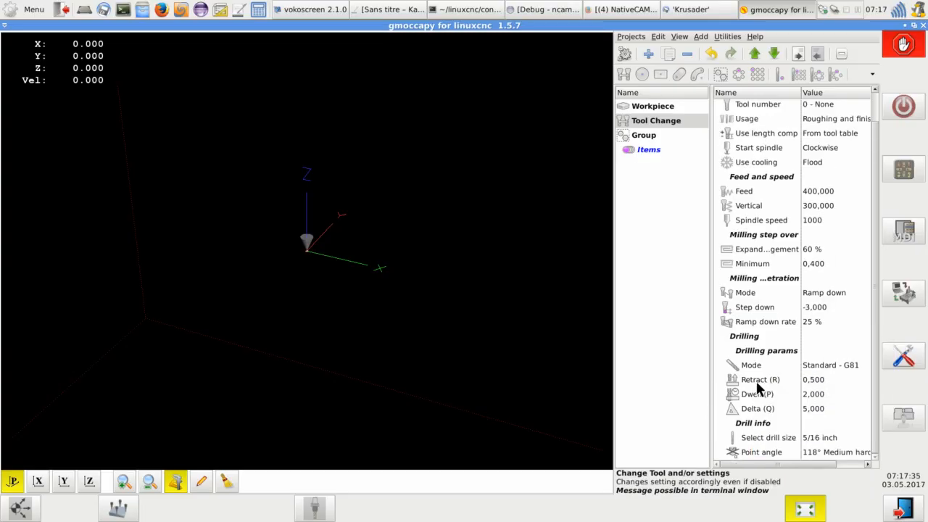
- Hide the Use cooling field of Tool Change
left_click(755, 160)
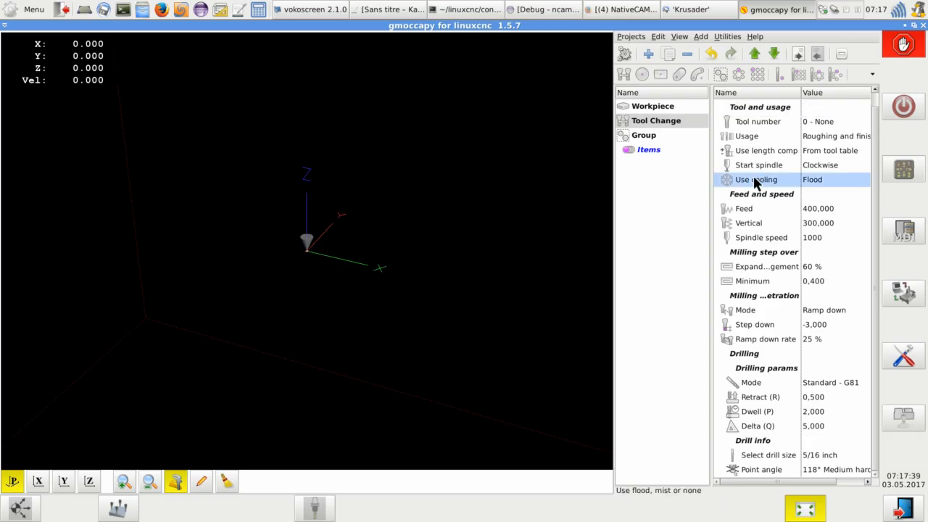
right_click(754, 182)
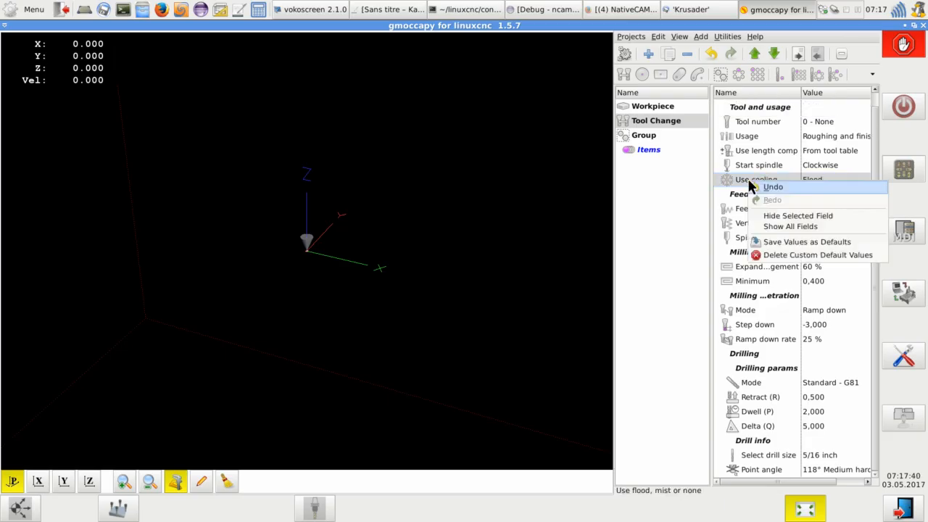
left_click(788, 216)
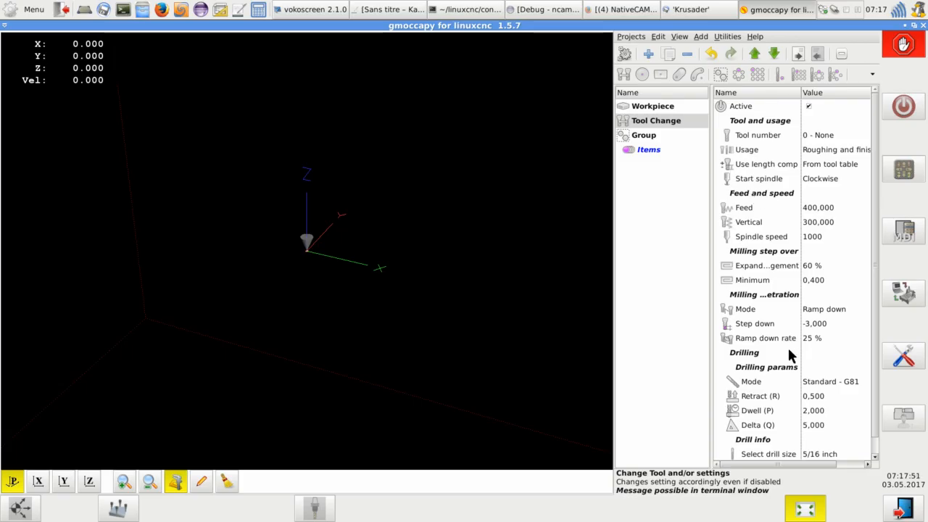
- Change the Step down field of Tool Change to GCode and open its value for editing
left_click(763, 328)
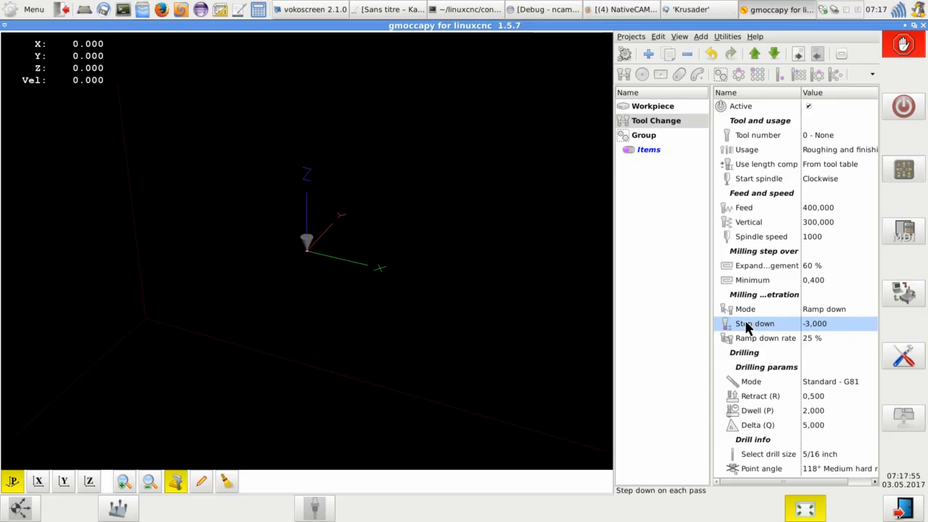
right_click(747, 327)
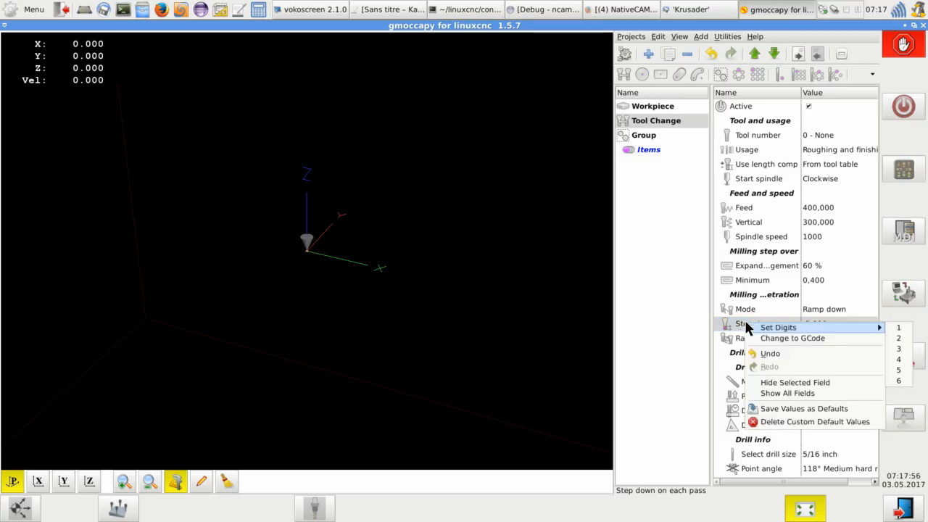
left_click(790, 336)
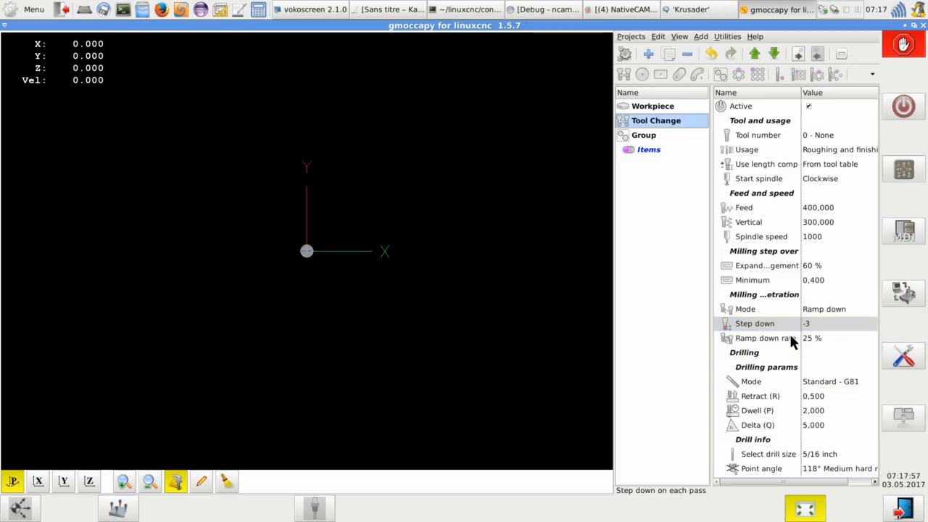
left_click(847, 324)
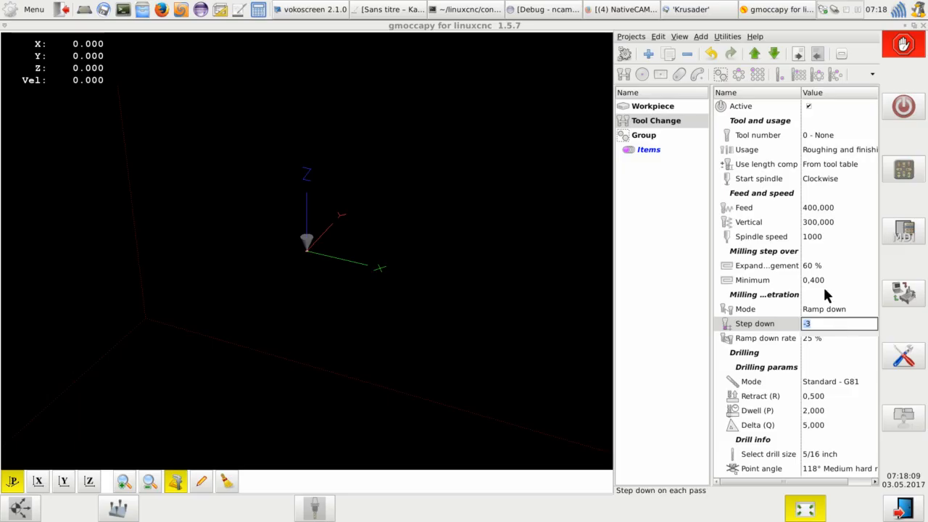
- Revert the Step down field of Tool Change to its original type
left_click(765, 327)
right_click(770, 327)
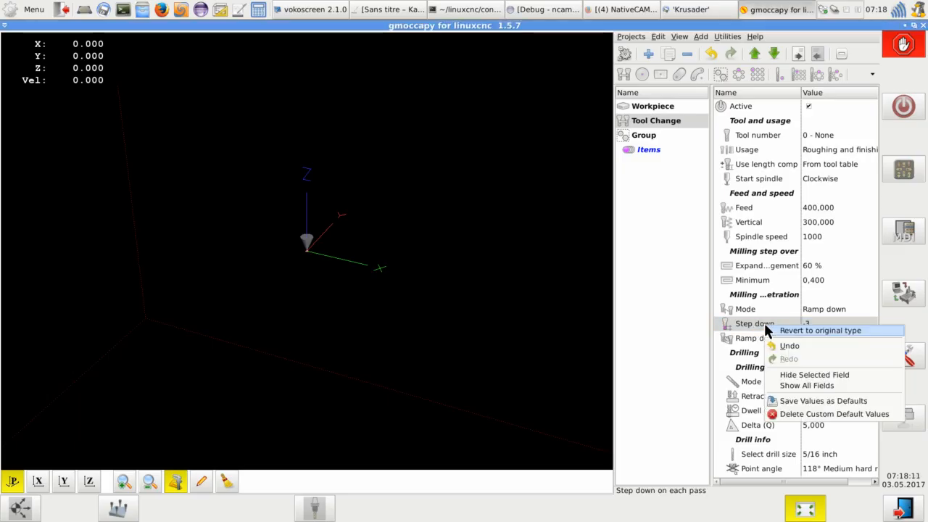
left_click(807, 330)
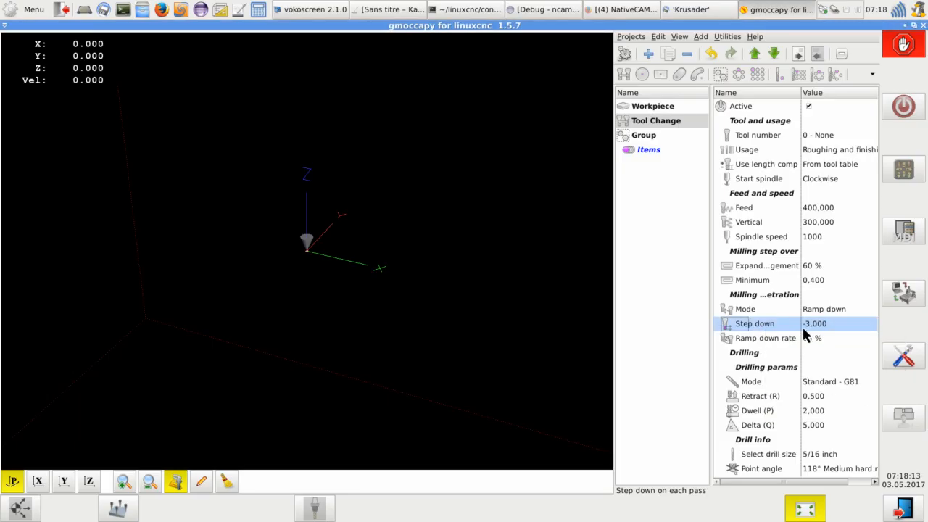
- Set the Step down field to 6 digits, then open its numeric keypad and cancel it without changing the value
right_click(779, 325)
mouse_move(779, 327)
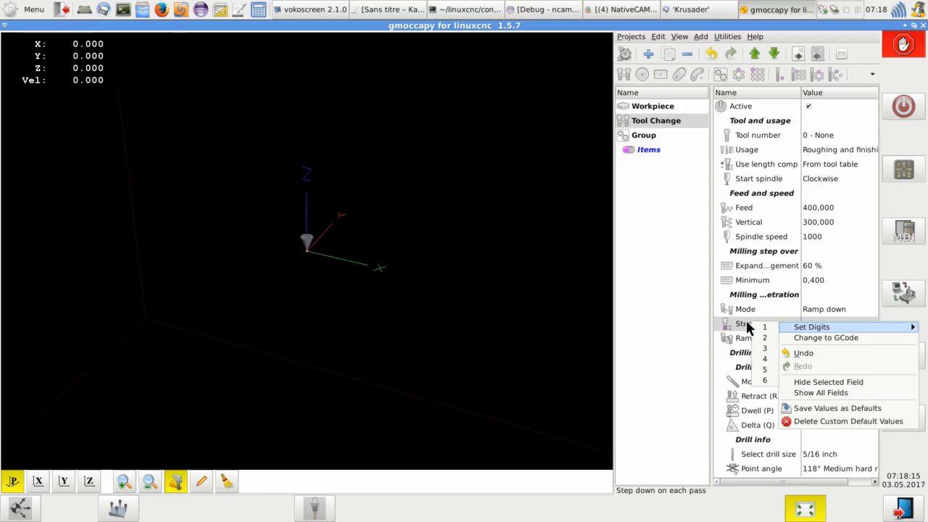
left_click(765, 380)
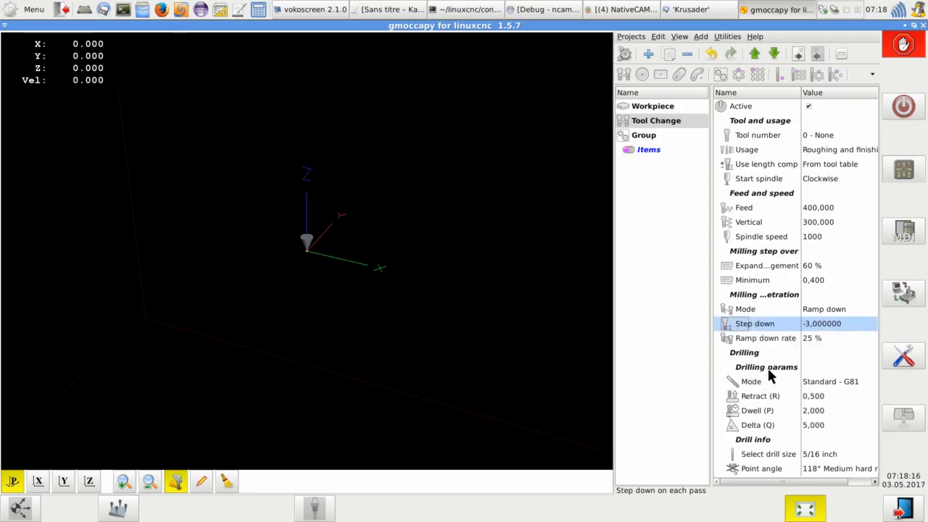
left_click(840, 324)
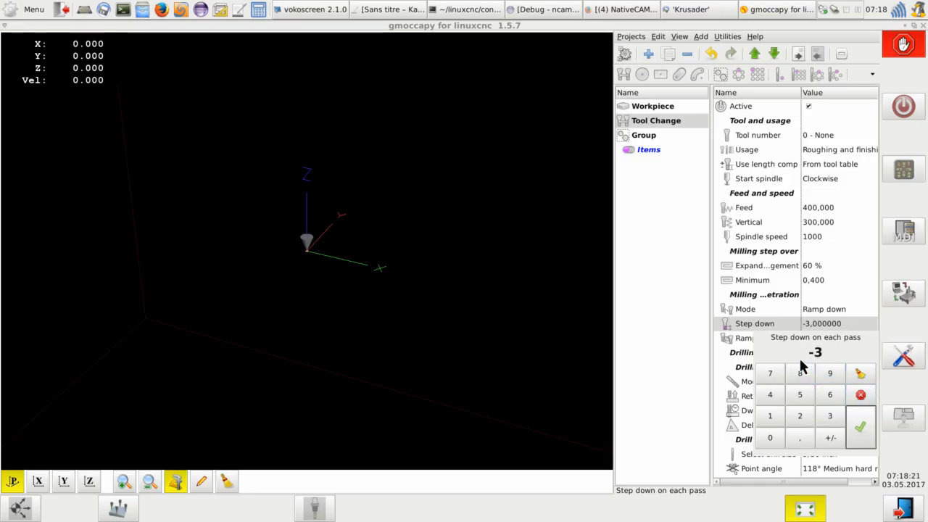
left_click(859, 396)
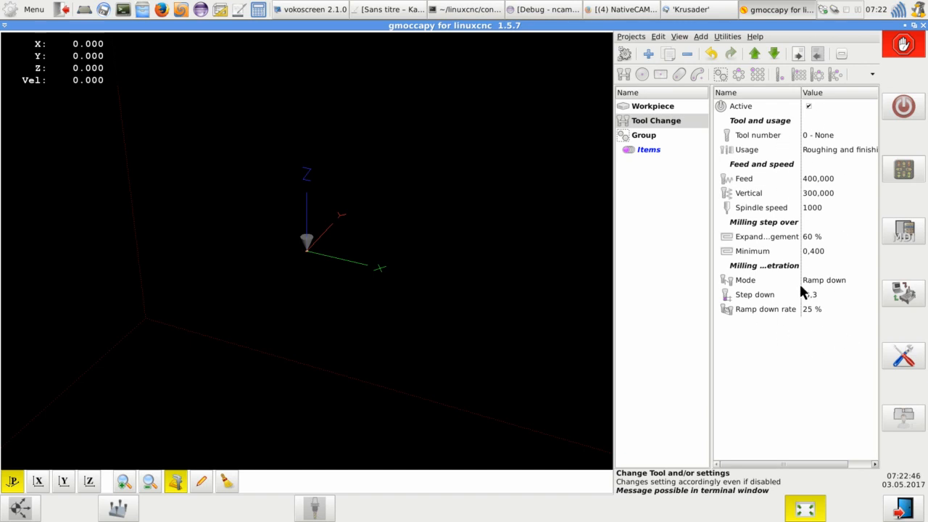
- Save the Tool Change values as defaults and add a second Tool Change below it
right_click(755, 344)
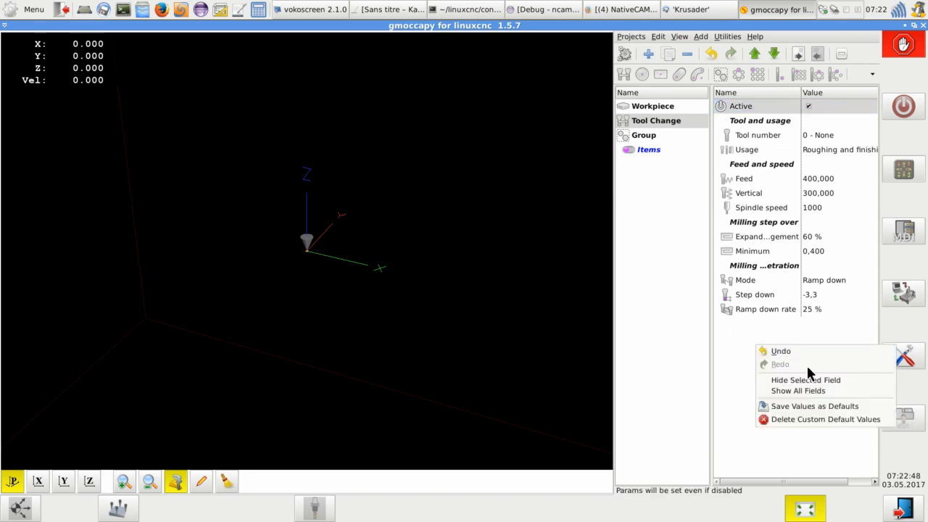
left_click(805, 404)
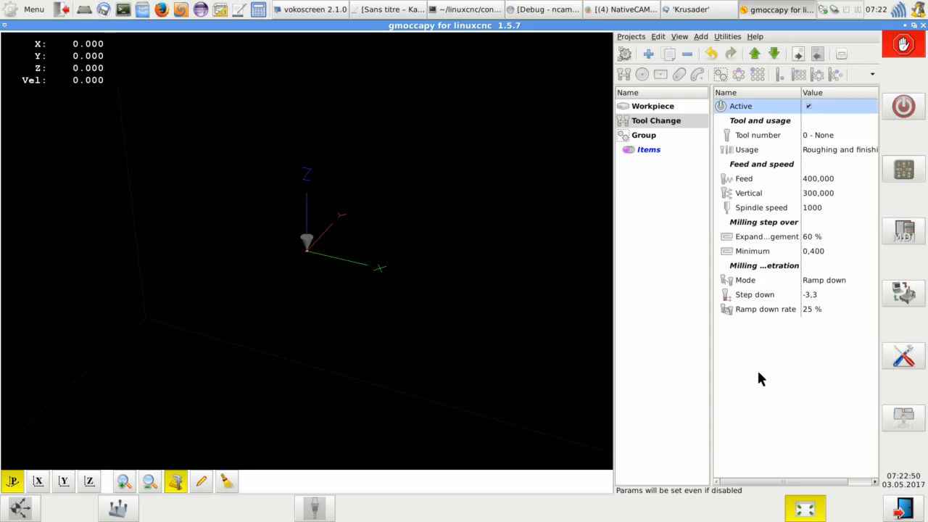
left_click(645, 124)
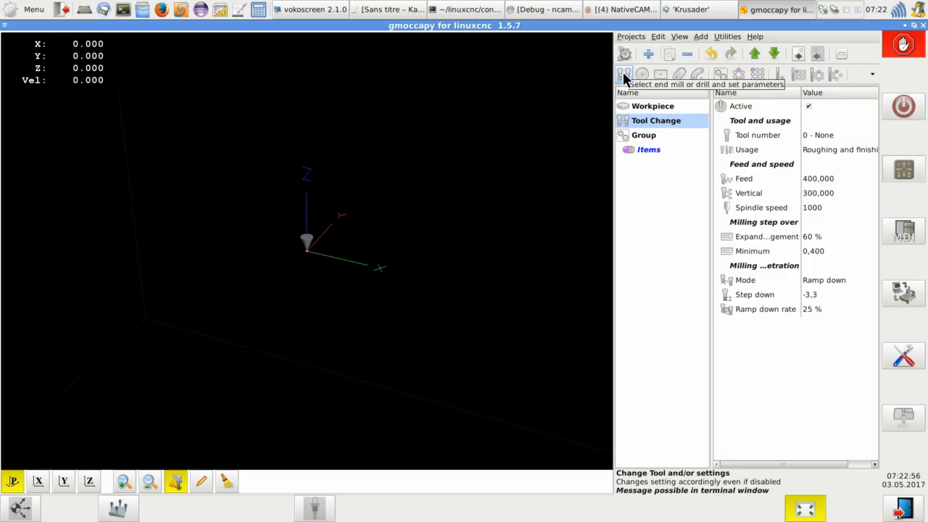
left_click(624, 76)
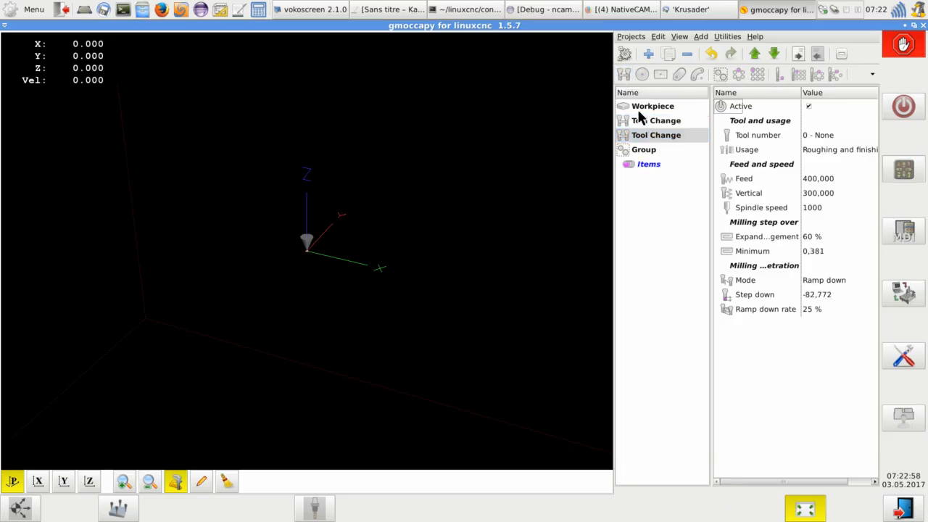
- Delete the custom default values of Tool Change, add a third Tool Change and review its fields
left_click(742, 165)
right_click(743, 165)
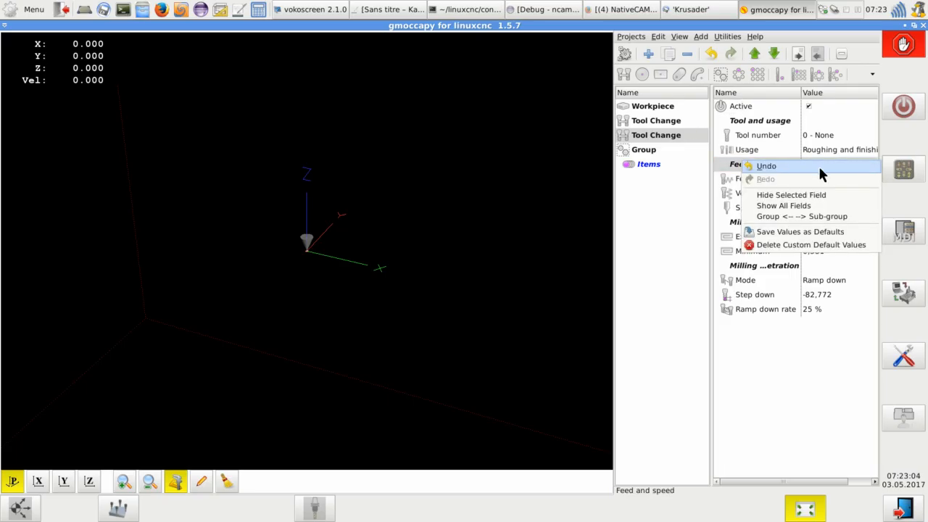
left_click(775, 245)
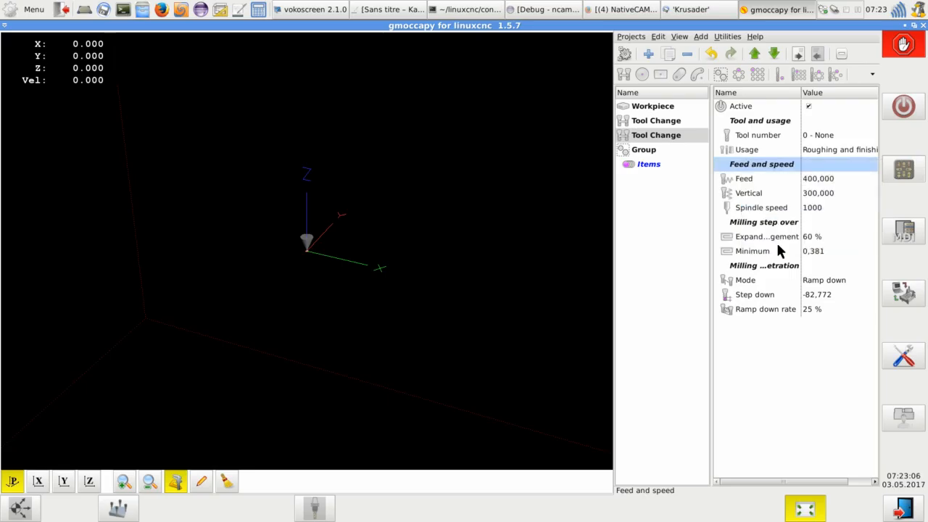
left_click(623, 73)
scroll(773, 167, "down", 2)
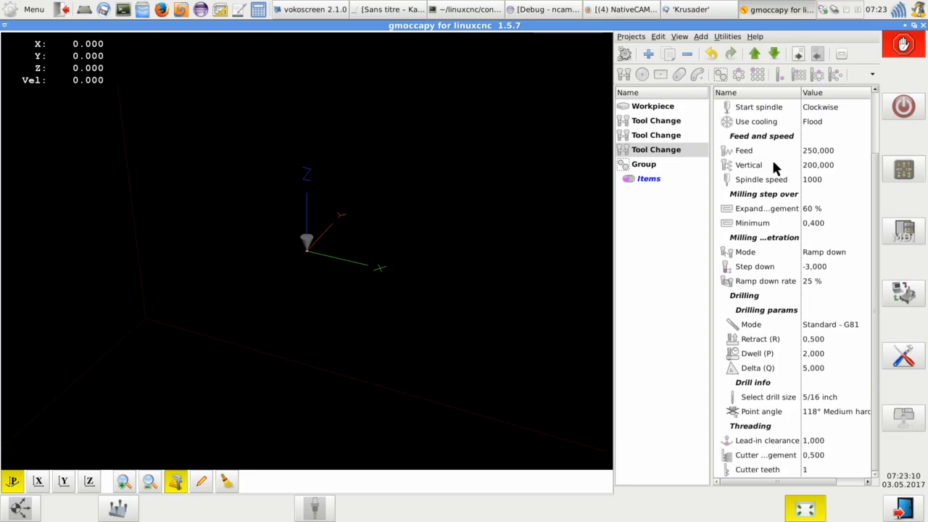
scroll(773, 166, "up", 2)
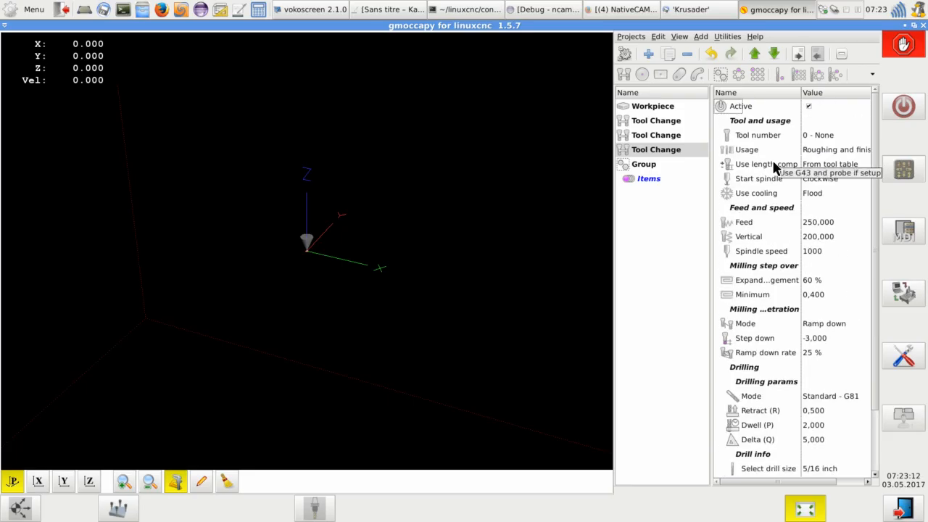
- Save the second Tool Change's values as the defaults and add another Tool Change after the third one
left_click(663, 136)
left_click(656, 150)
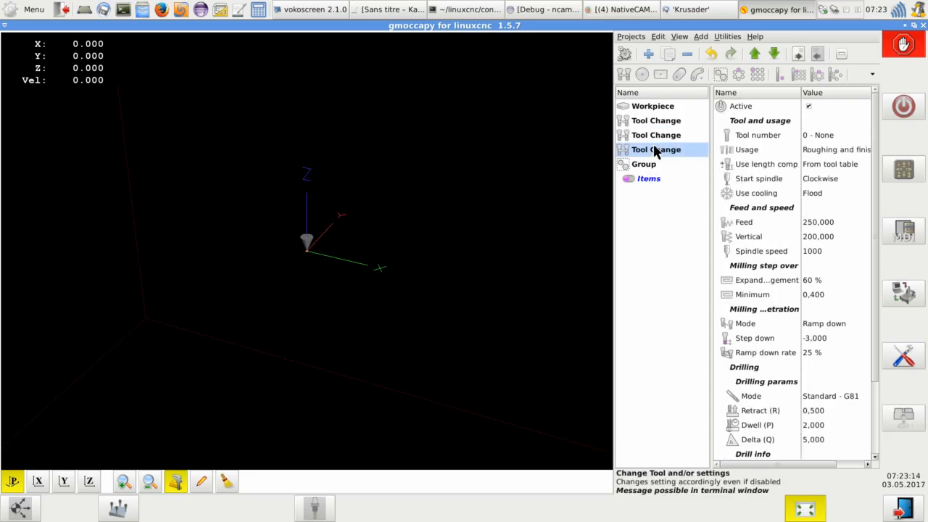
left_click(657, 139)
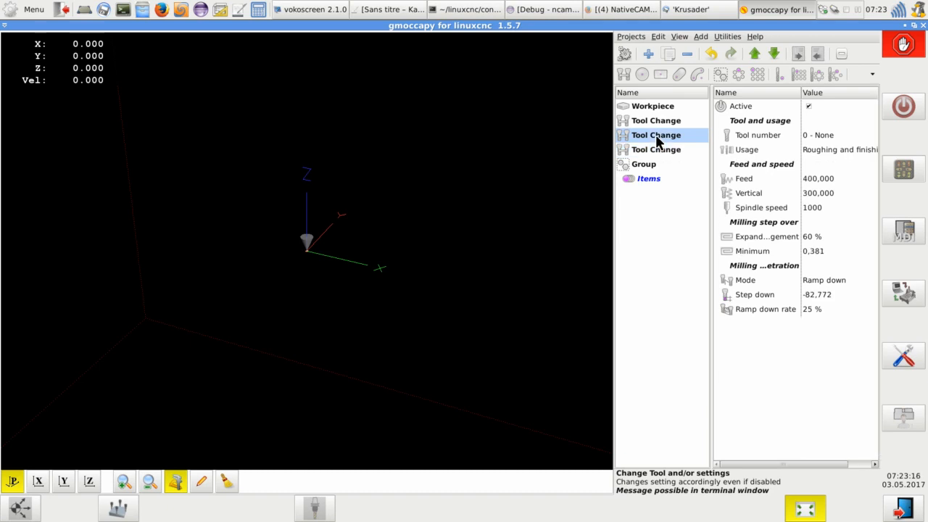
right_click(657, 136)
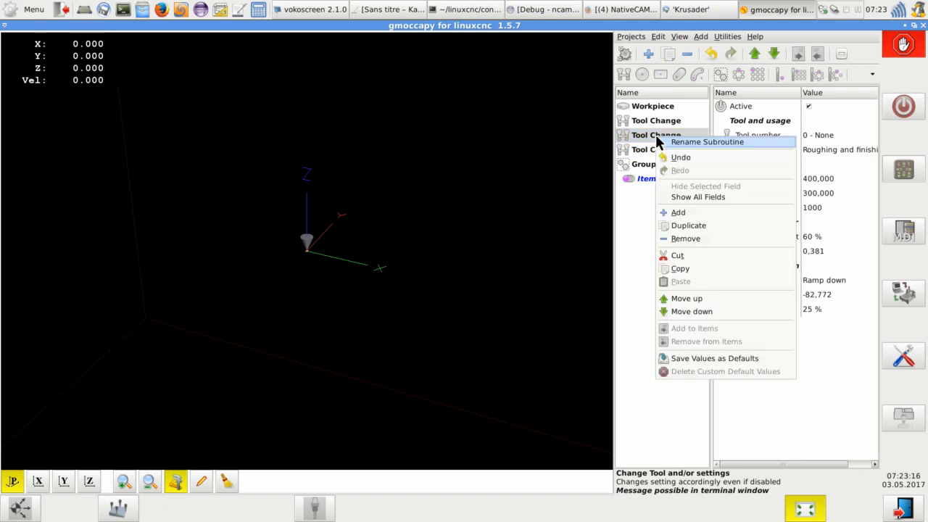
left_click(710, 358)
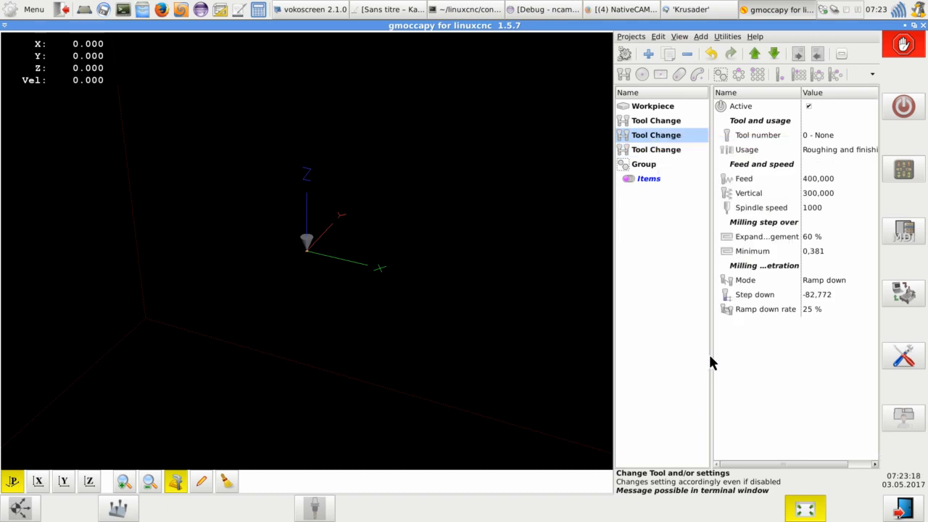
left_click(667, 150)
left_click(625, 74)
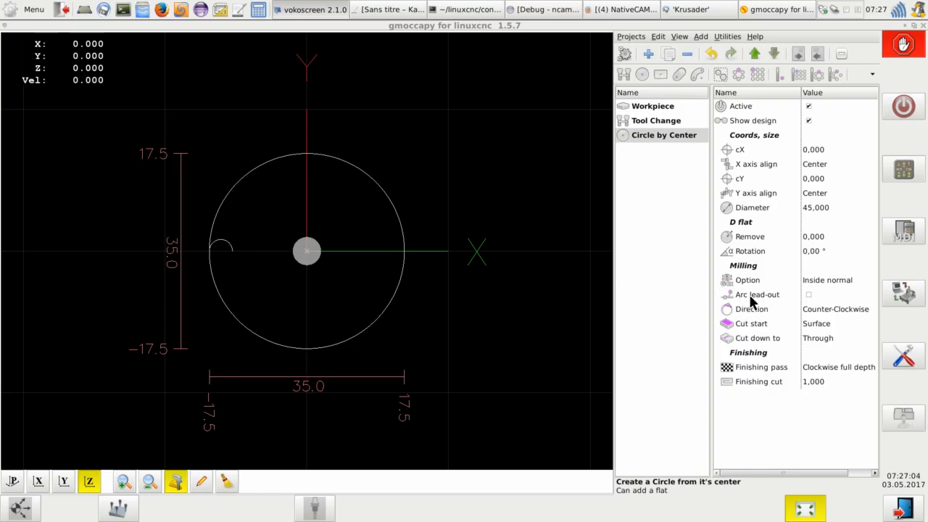
- Enable Arc lead-out in the Milling group of Circle by Center
left_click(812, 298)
left_click(810, 295)
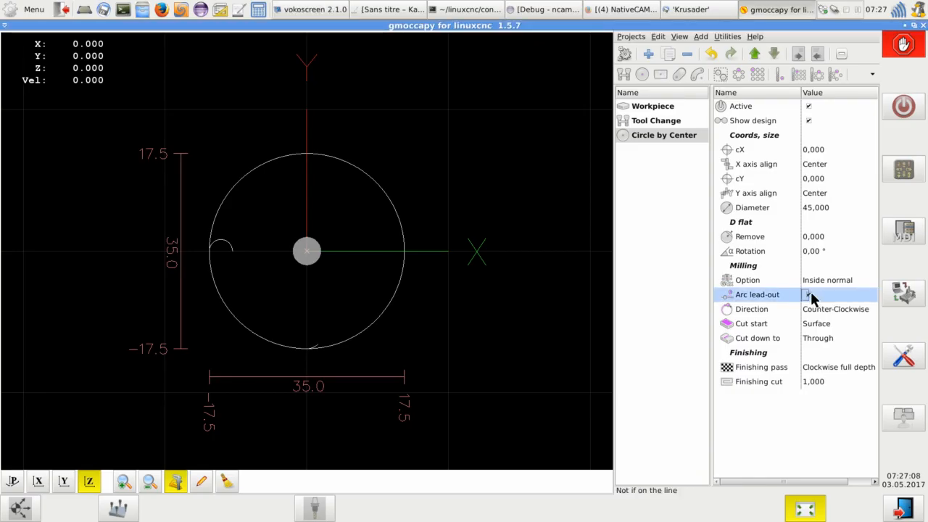
left_click(811, 293)
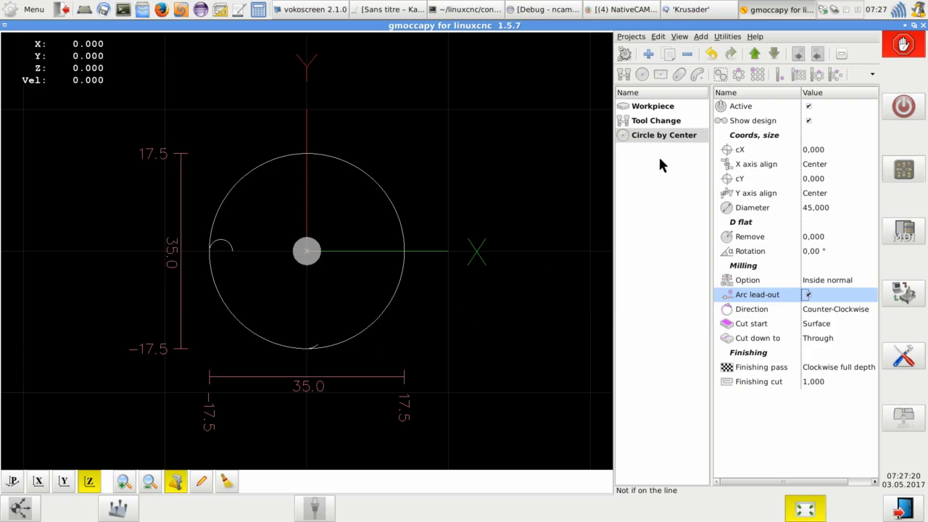
- Set the Usage of Tool Change to Finishing
left_click(673, 124)
left_click(832, 147)
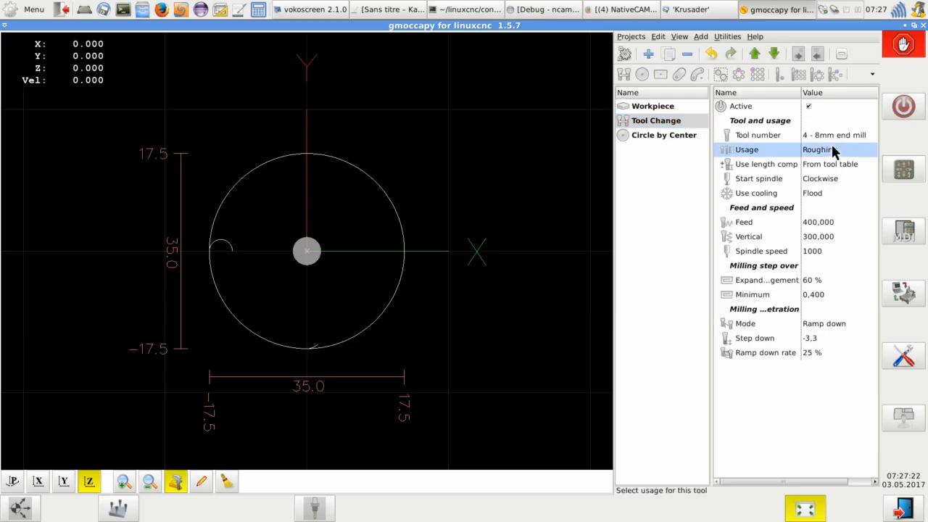
left_click(832, 147)
left_click(819, 175)
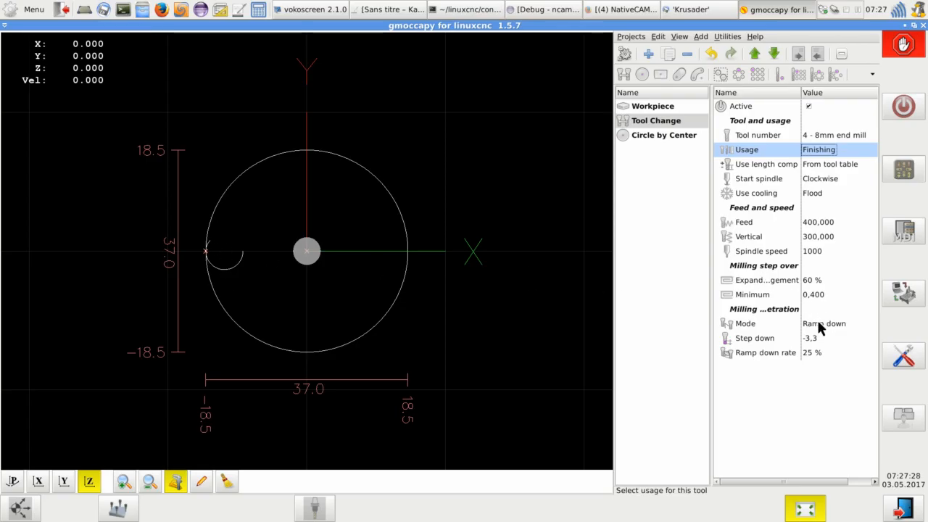
- Set the Finishing pass of Circle by Center to Clockwise
left_click(664, 134)
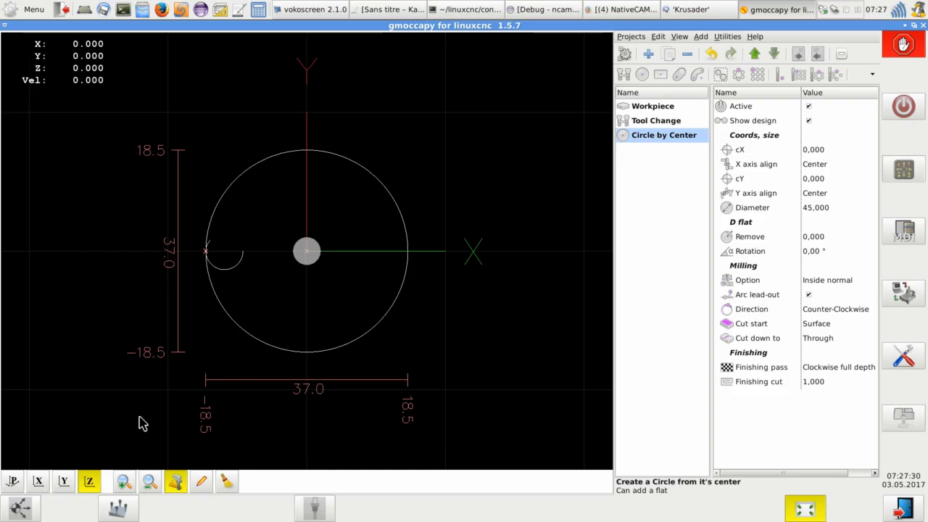
left_click(12, 481)
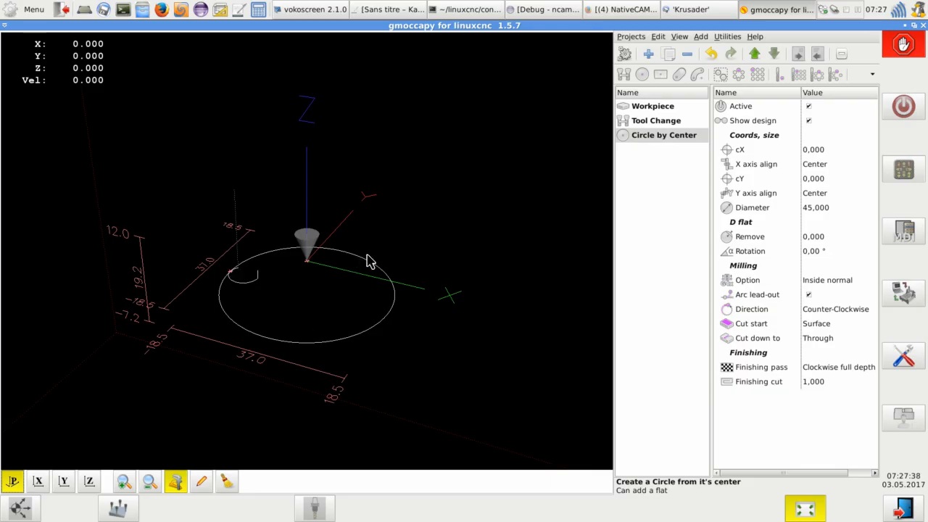
left_click(827, 367)
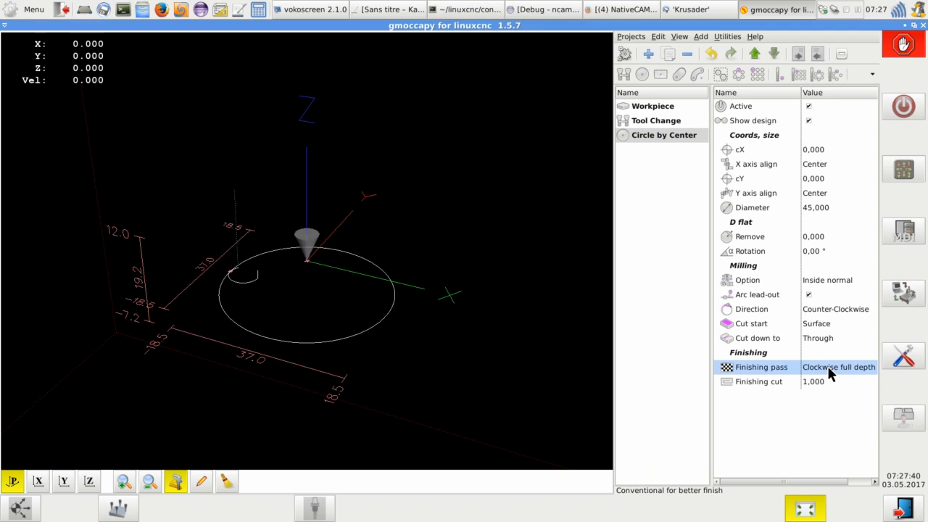
left_click(827, 367)
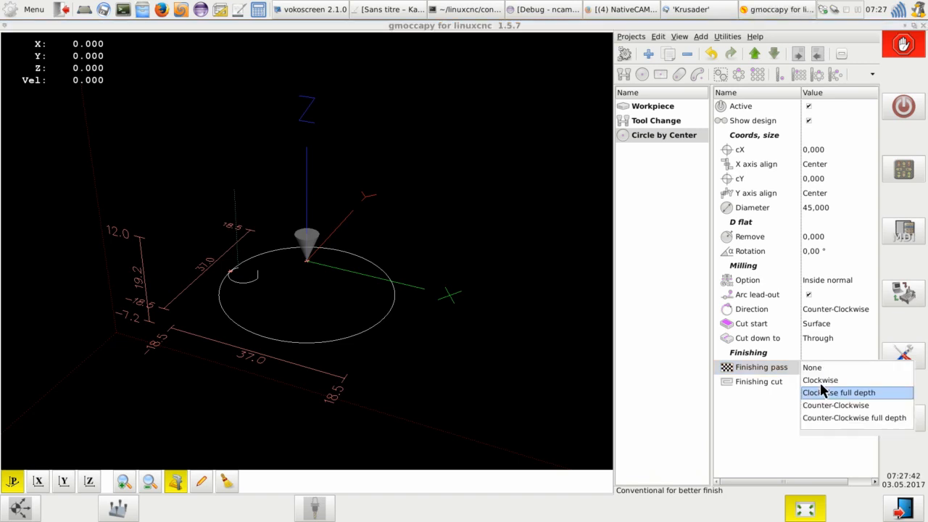
left_click(819, 380)
left_click(807, 383)
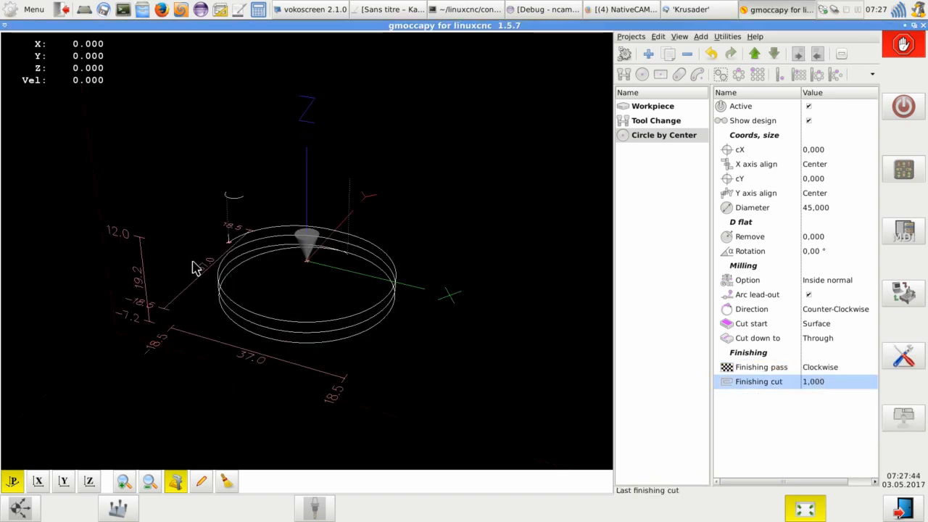